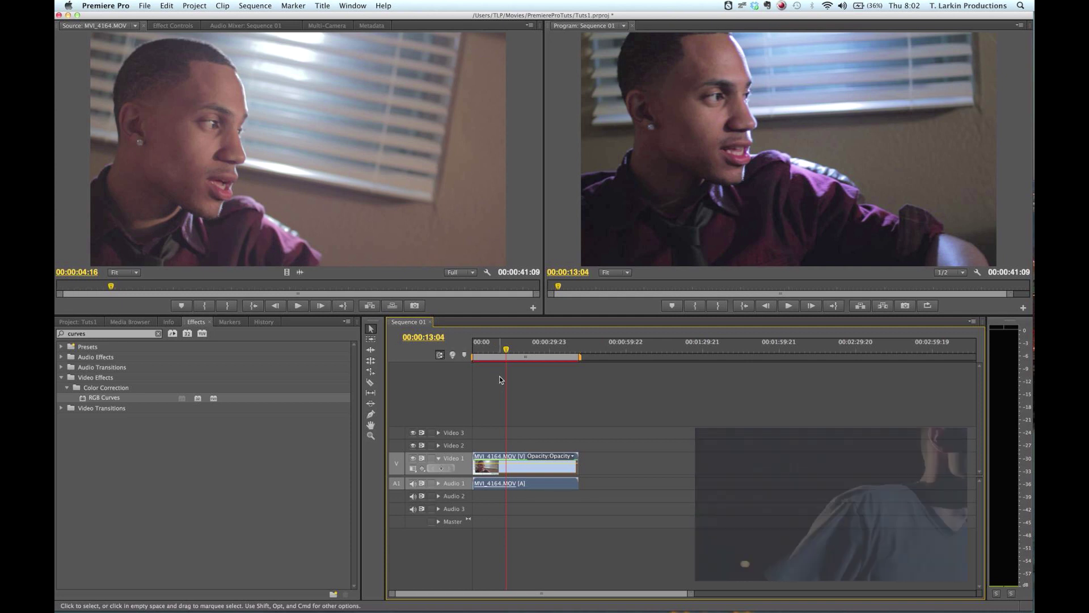
Move the playhead to 00:00:16:00 and open the media export settings for Sequence 01
left_click_drag(506, 349, 528, 349)
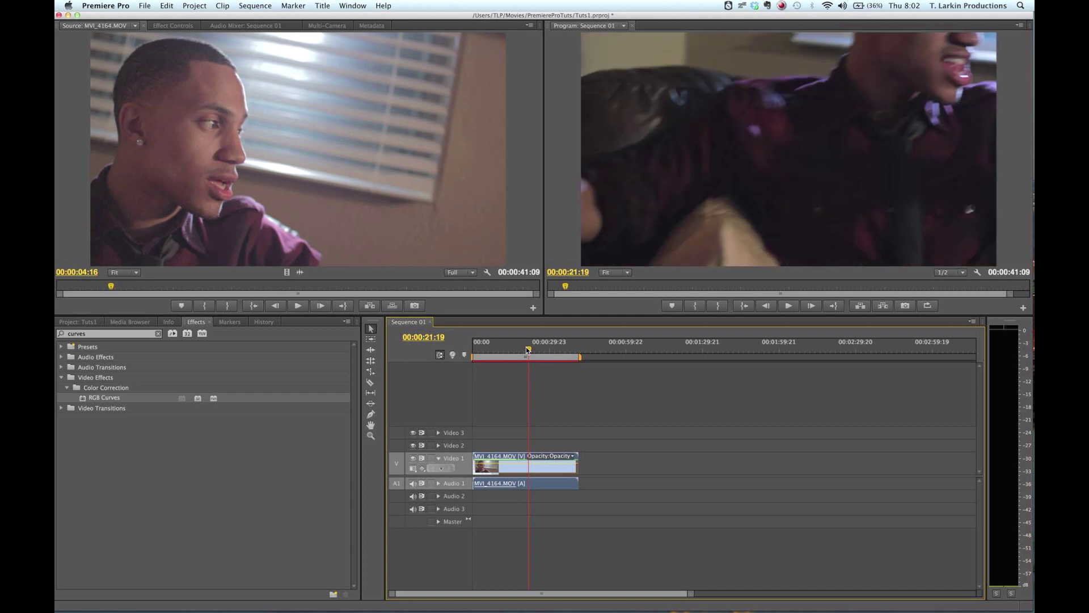
left_click_drag(528, 350, 514, 352)
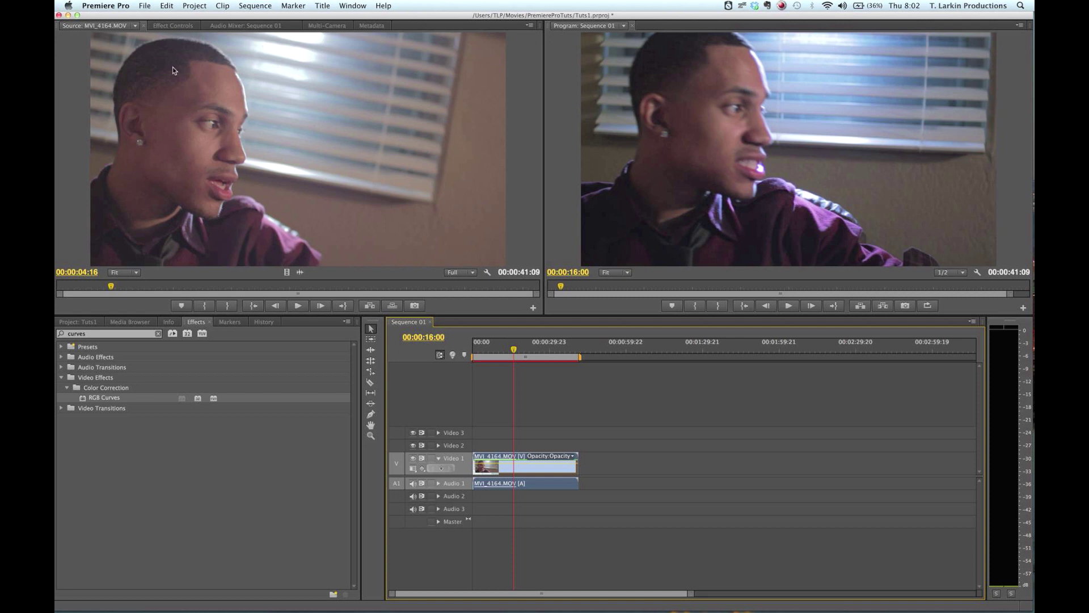
left_click(145, 6)
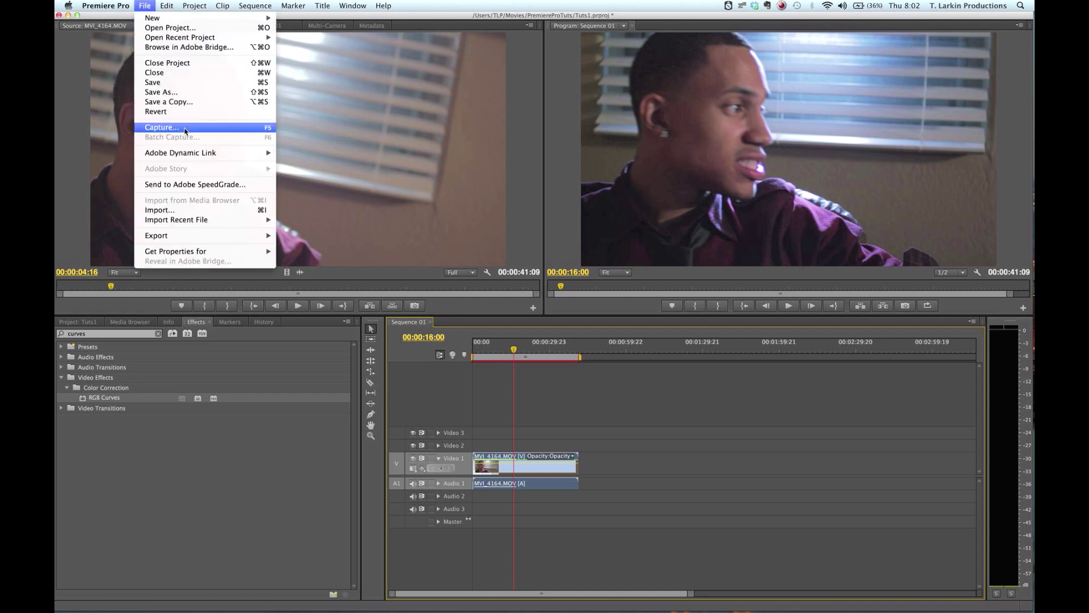
mouse_move(176, 235)
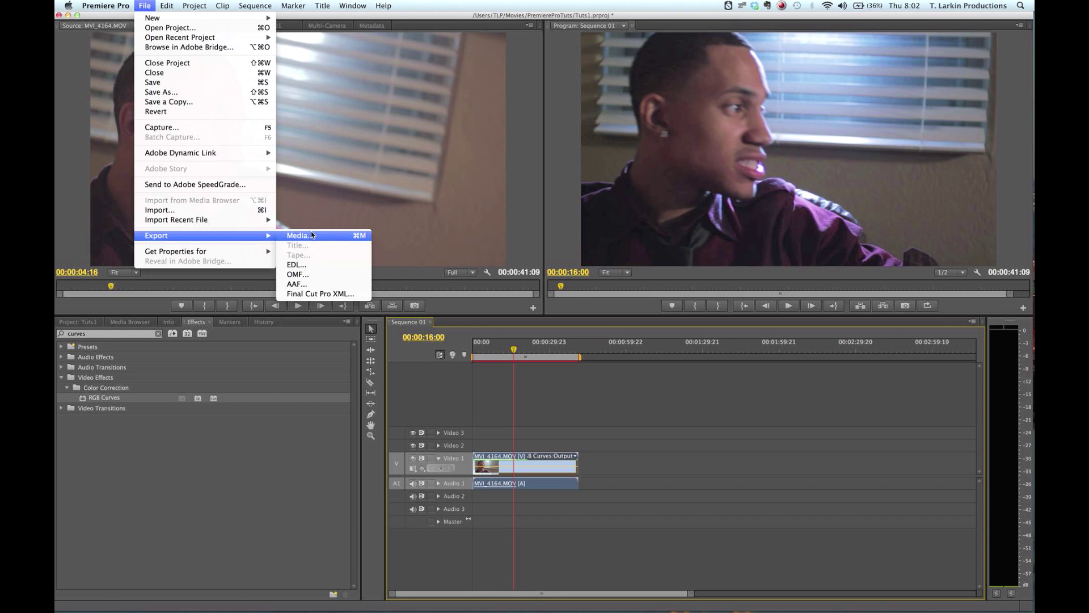
left_click(311, 233)
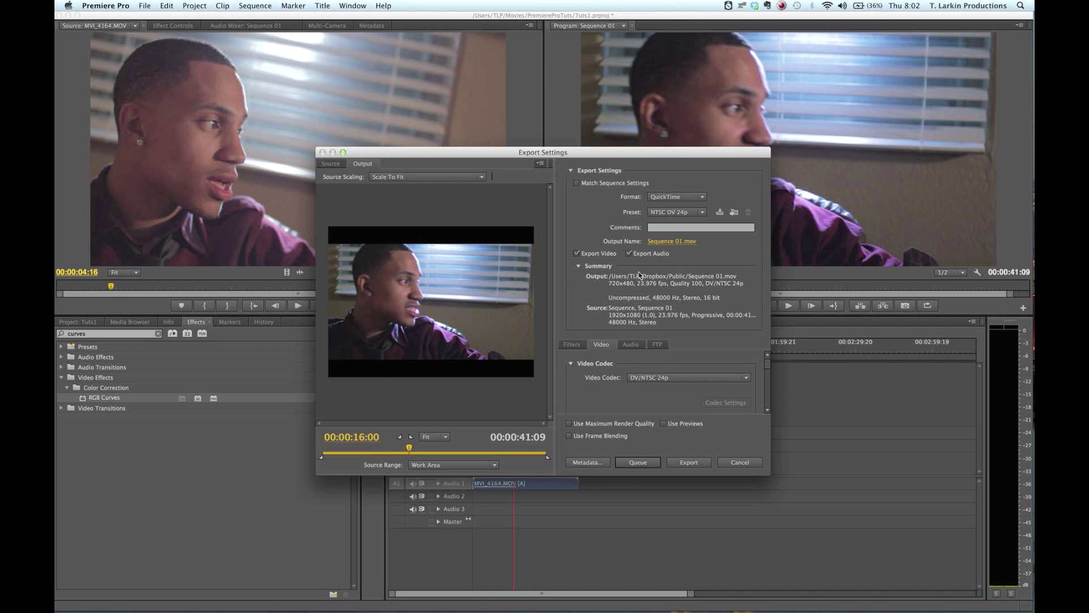
Set the export format to H.264 with the YouTube SD 480p Widescreen 23.976 preset
left_click(691, 198)
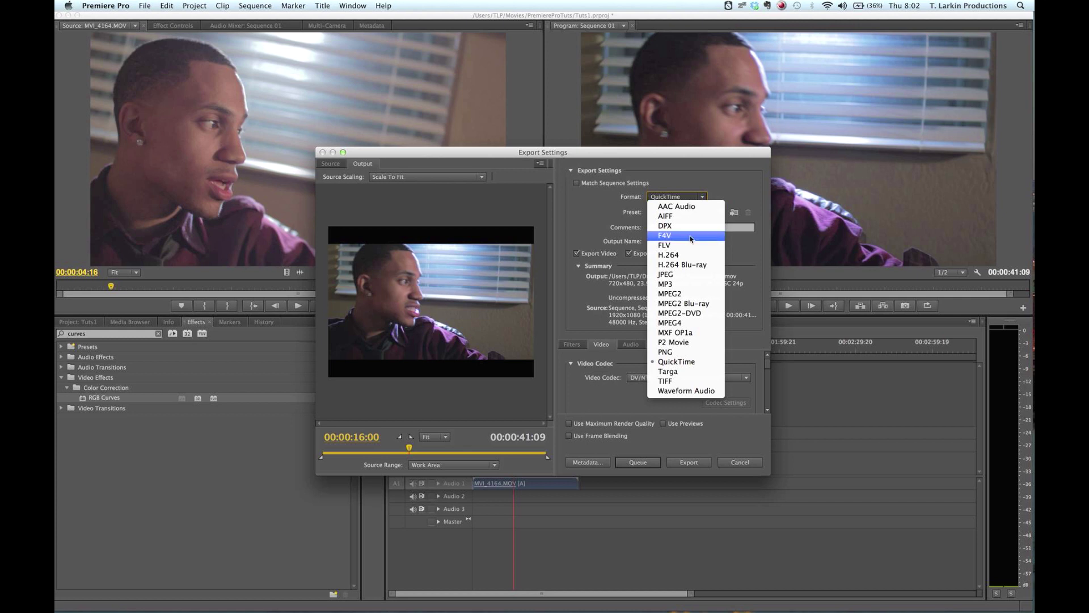
left_click(676, 258)
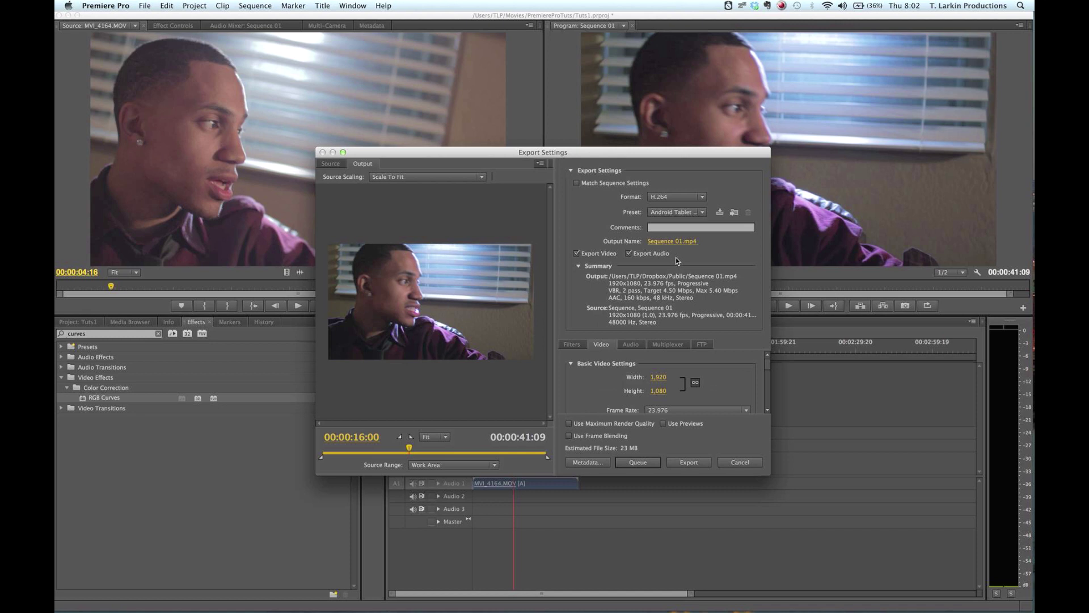
left_click(681, 213)
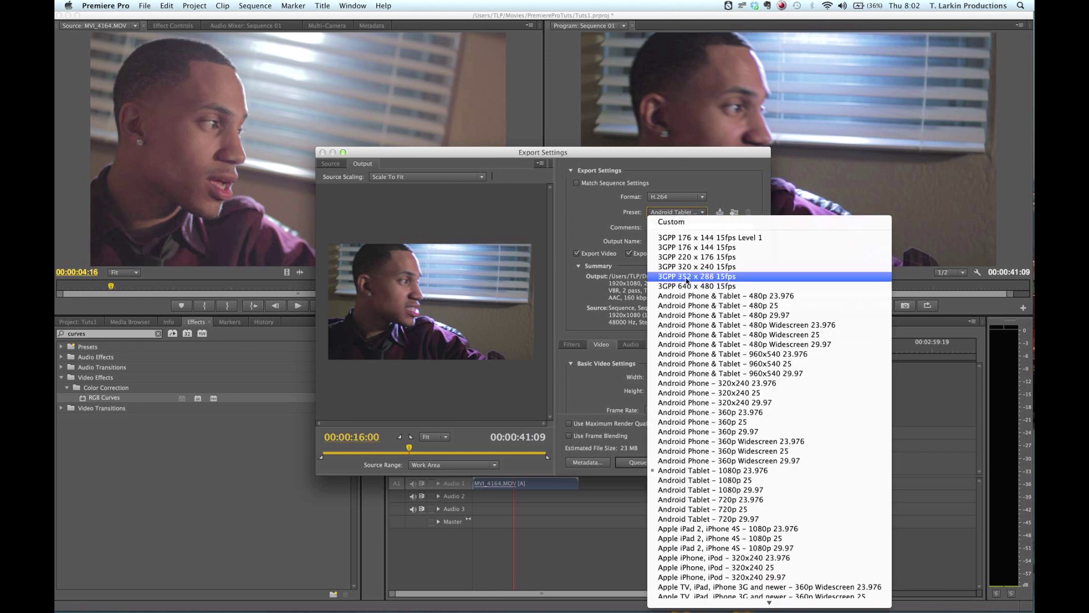
scroll(686, 279, "down", 5)
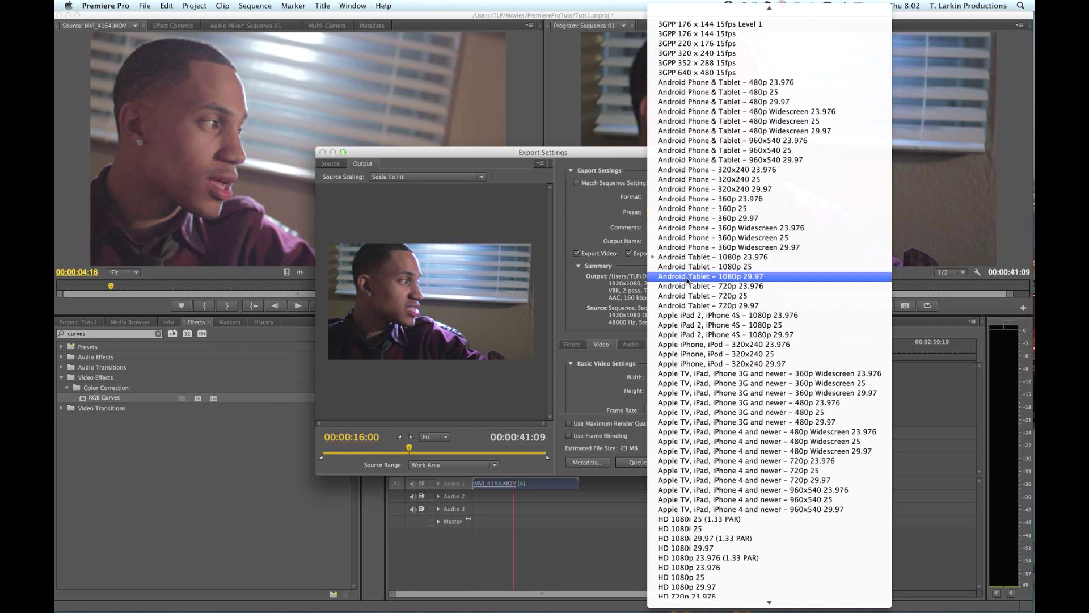
scroll(687, 279, "down", 8)
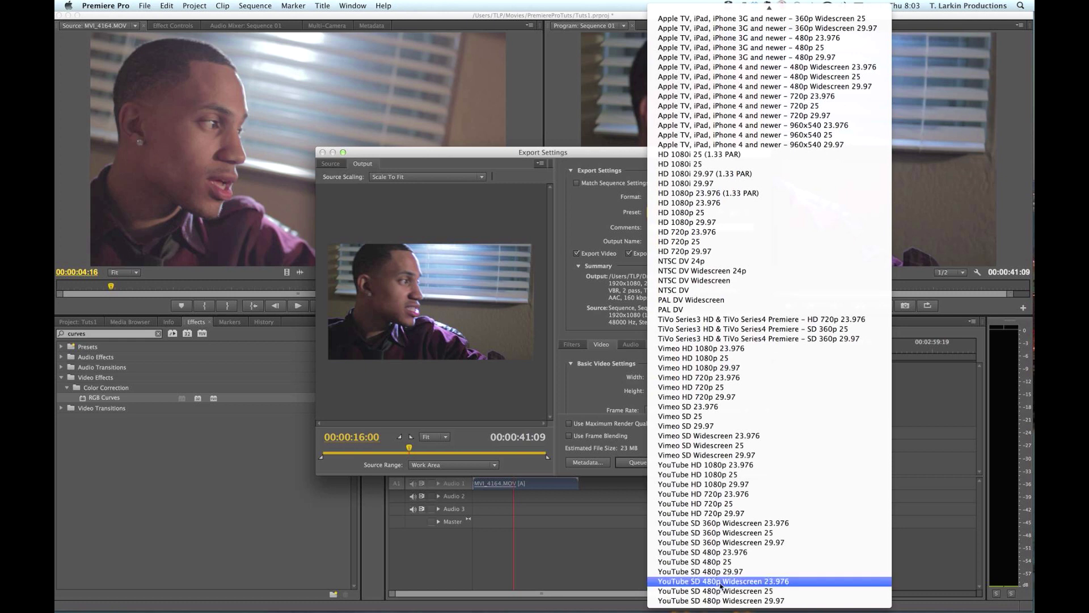
left_click(721, 582)
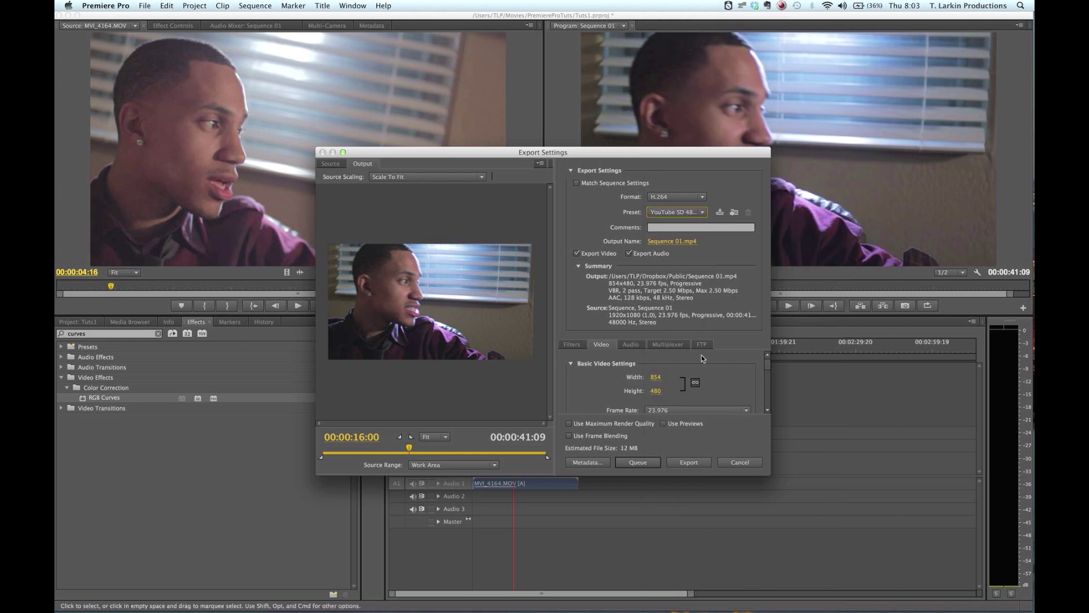
Name the output file "Rray__ is the man", save it to the Desktop, and send the export to the Media Encoder queue
left_click(672, 242)
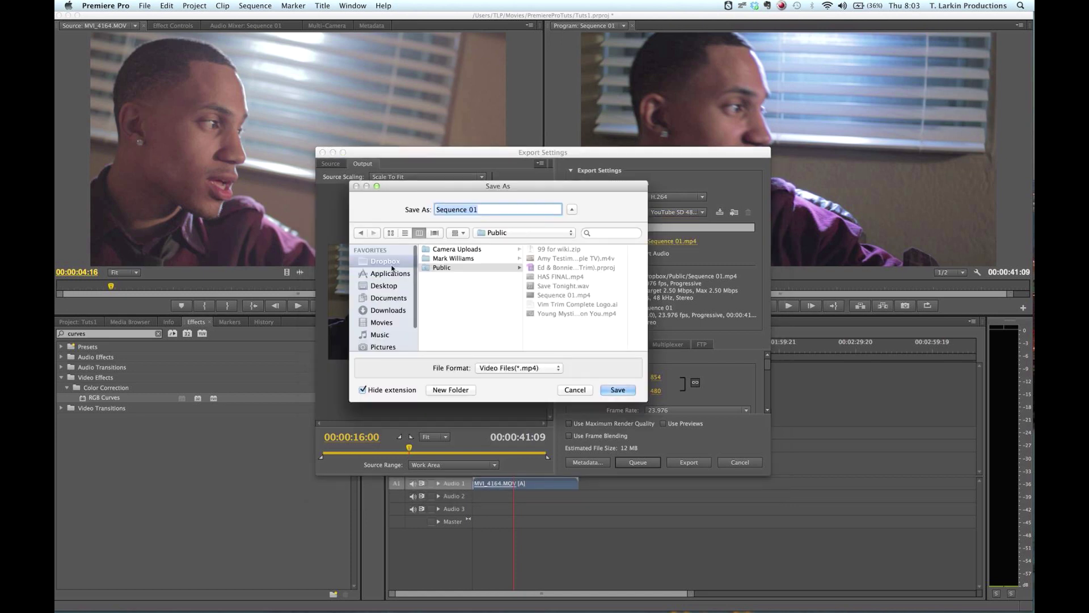
left_click(390, 286)
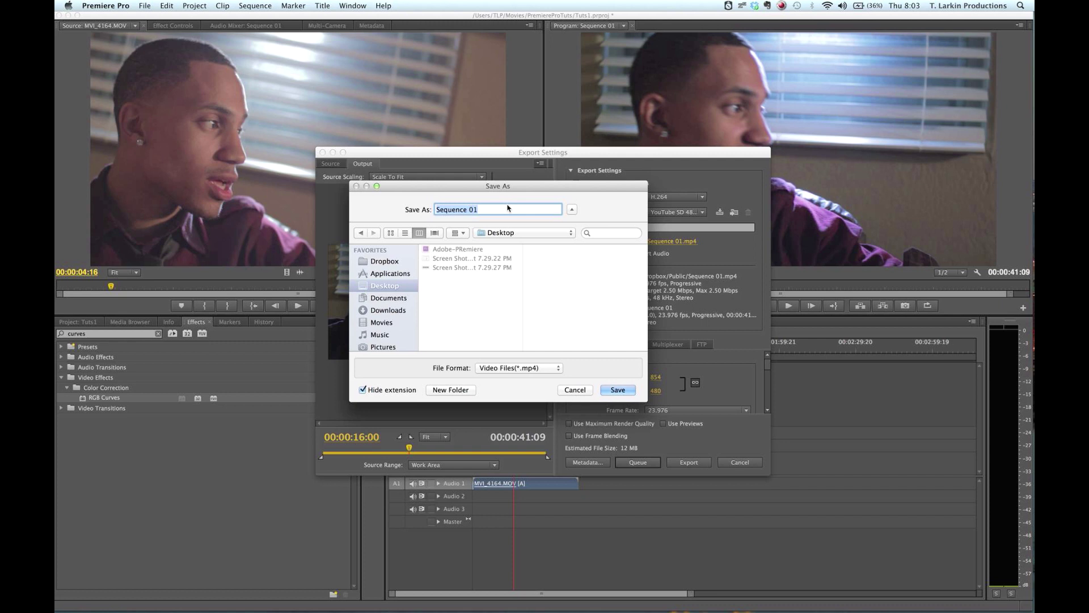
type("Rray__ is the man")
left_click(616, 391)
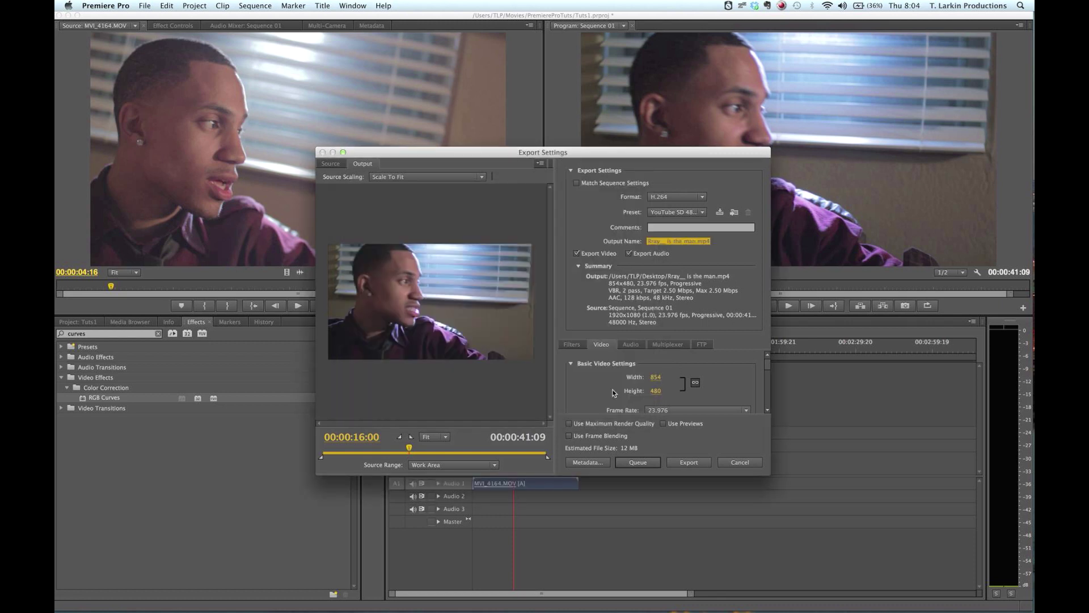
left_click(645, 464)
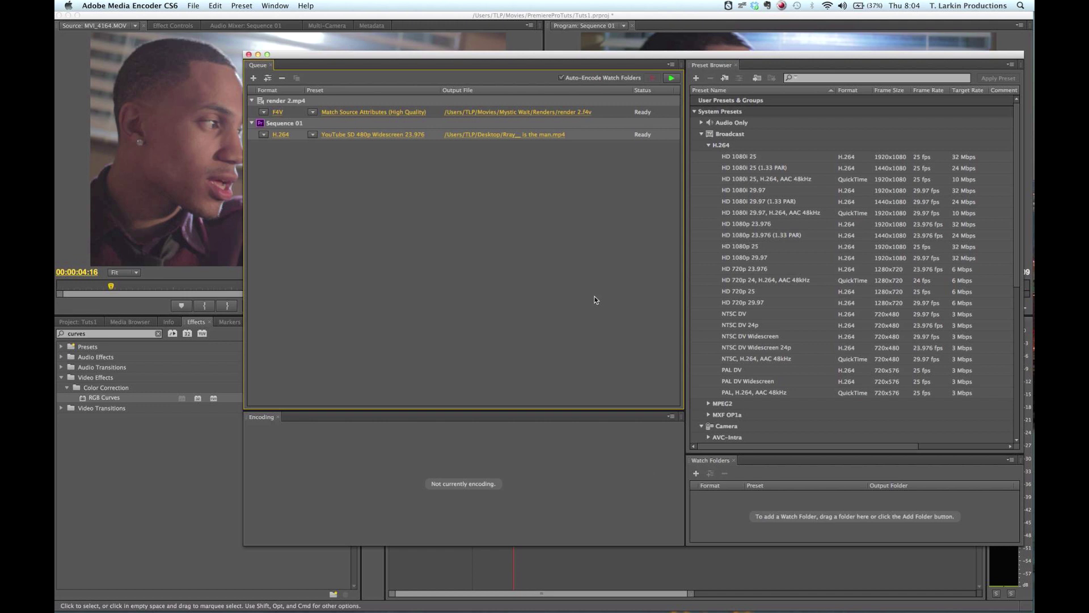
Remove the render 2.mp4 item from the encoding queue
left_click(305, 103)
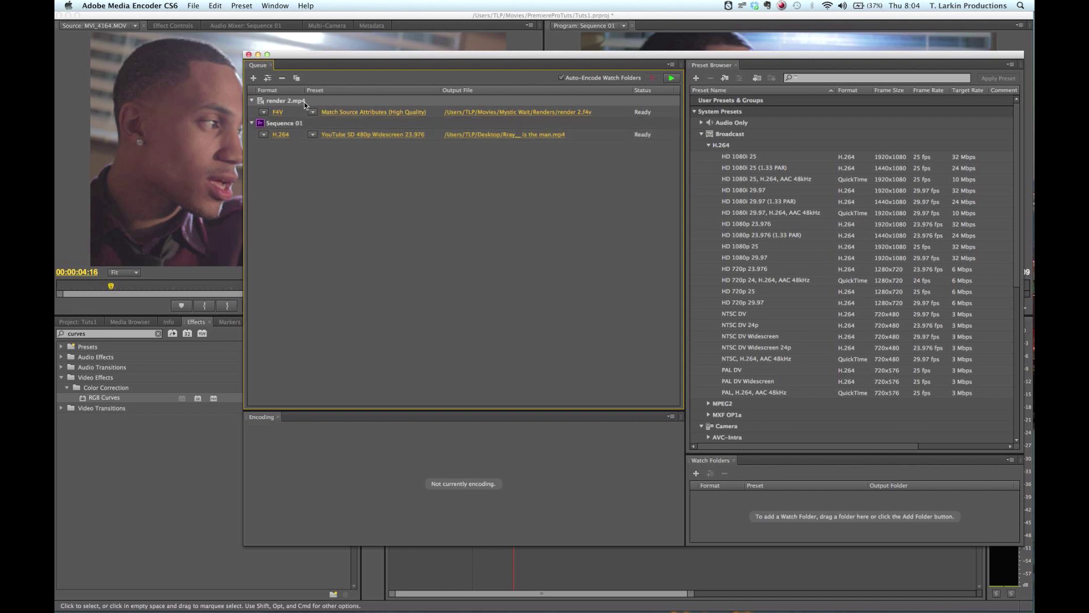
key("Delete")
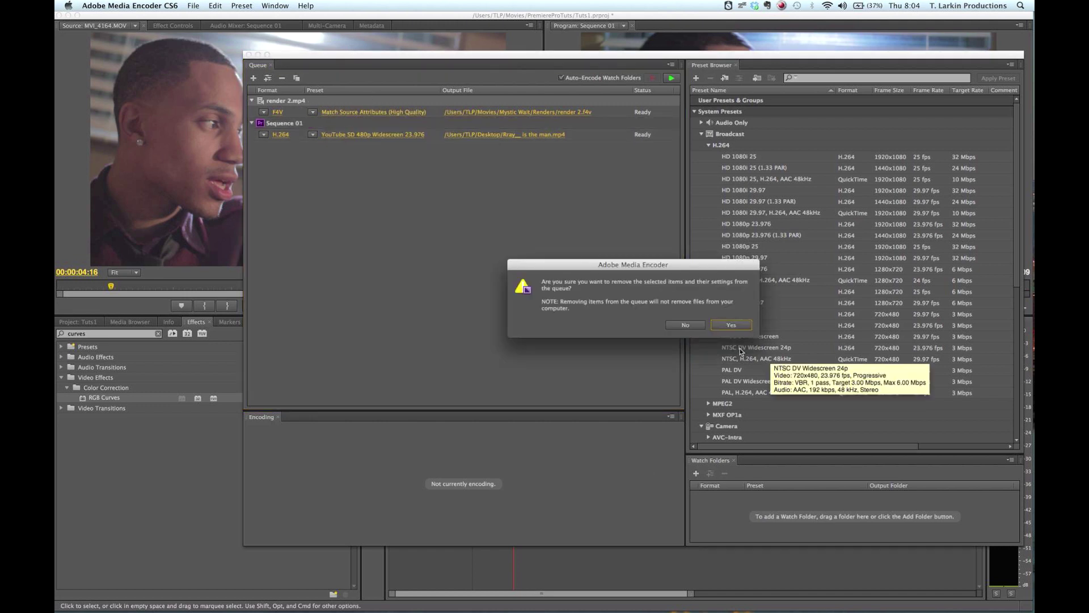
left_click(722, 326)
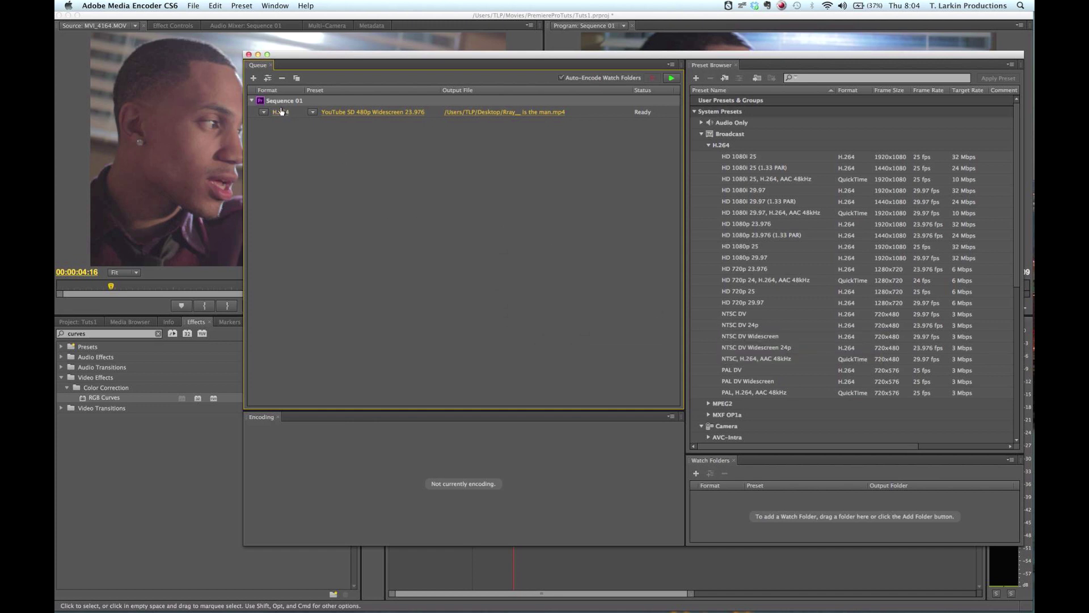
Duplicate the Sequence 01 item in the queue and set the copy's preset to YouTube HD 720p 23.976
mouse_move(350, 113)
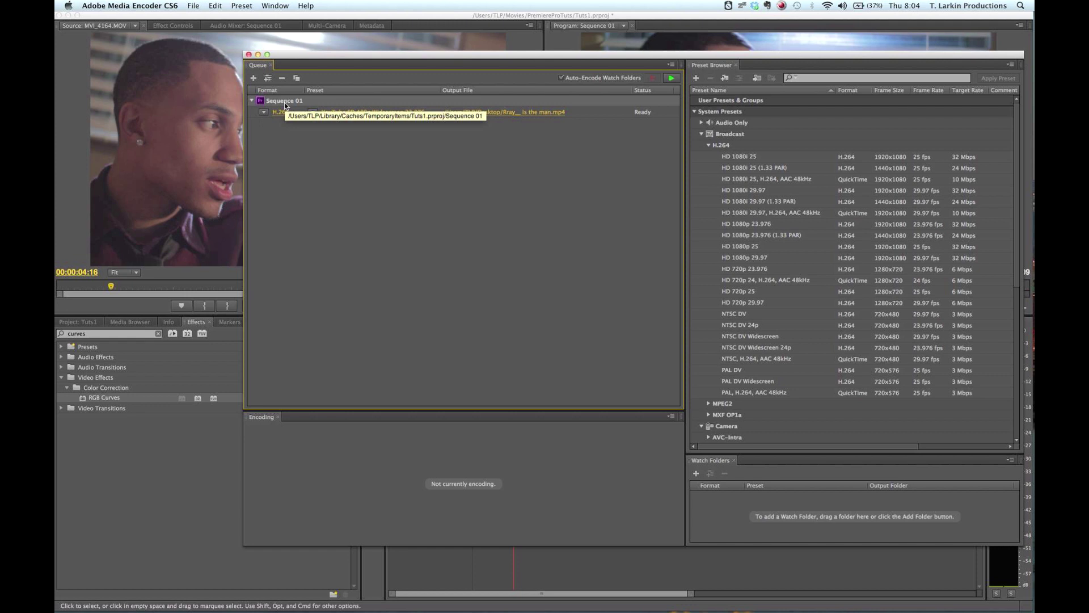
key("super+d")
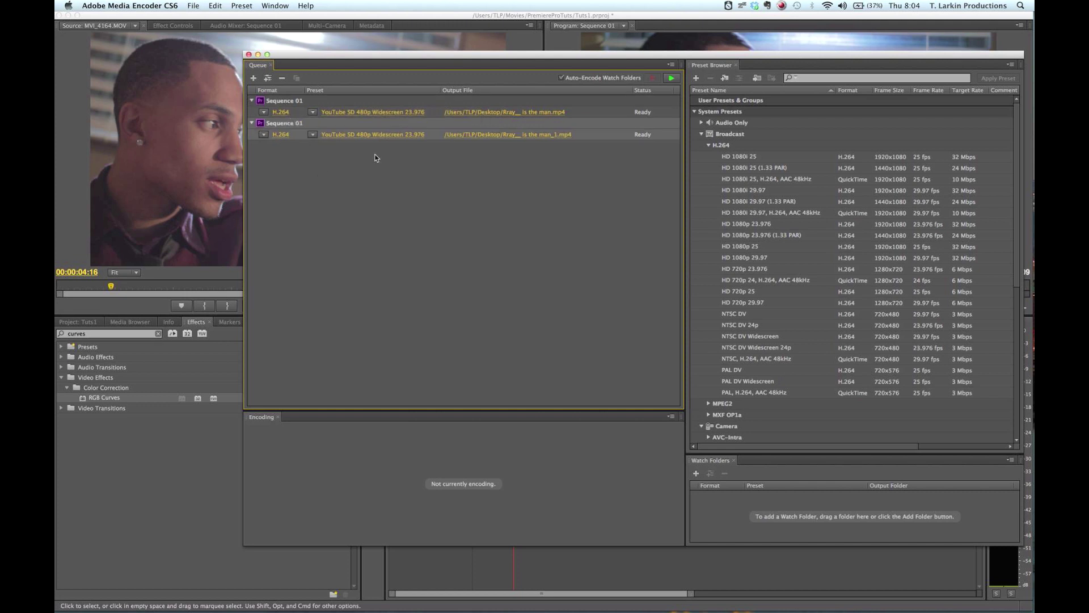
left_click(313, 135)
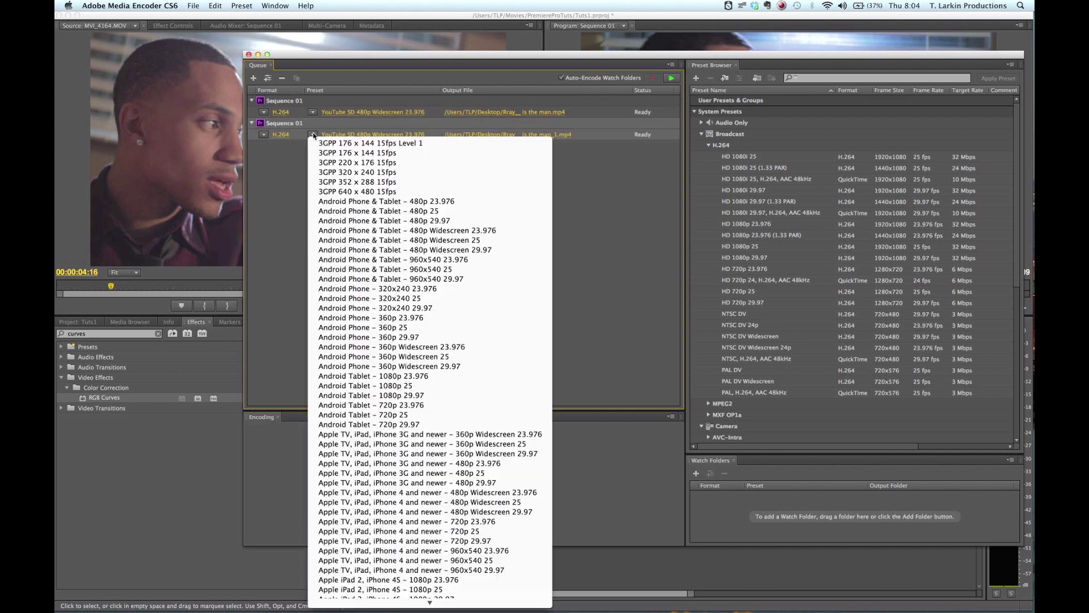
scroll(368, 261, "down", 10)
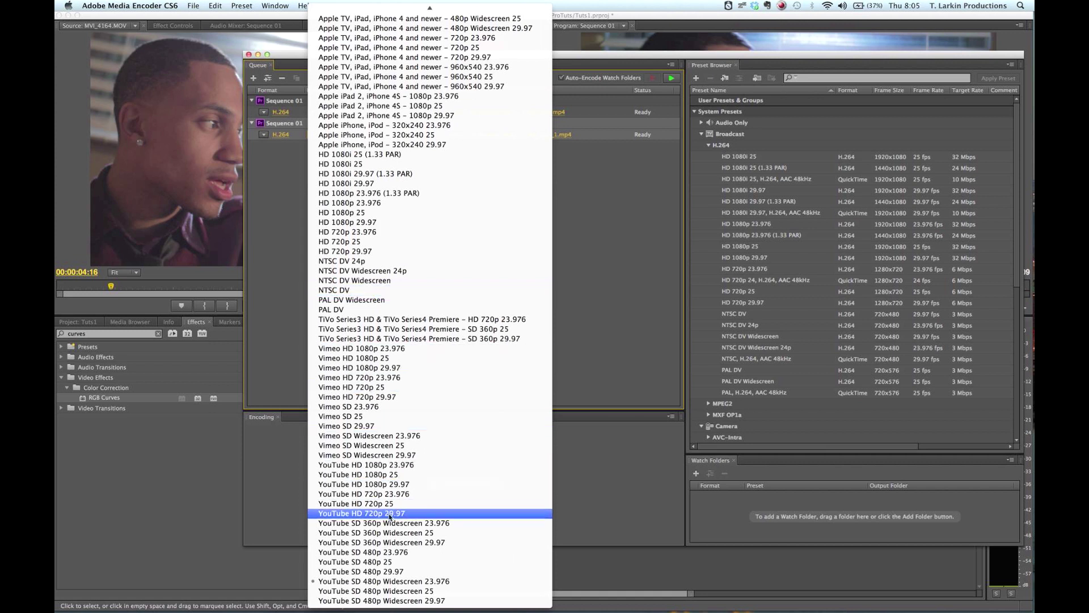
key("Down")
key("Down")
key("Down")
key("Down")
key("Down")
key("Down")
key("Down")
key("Down")
key("Down")
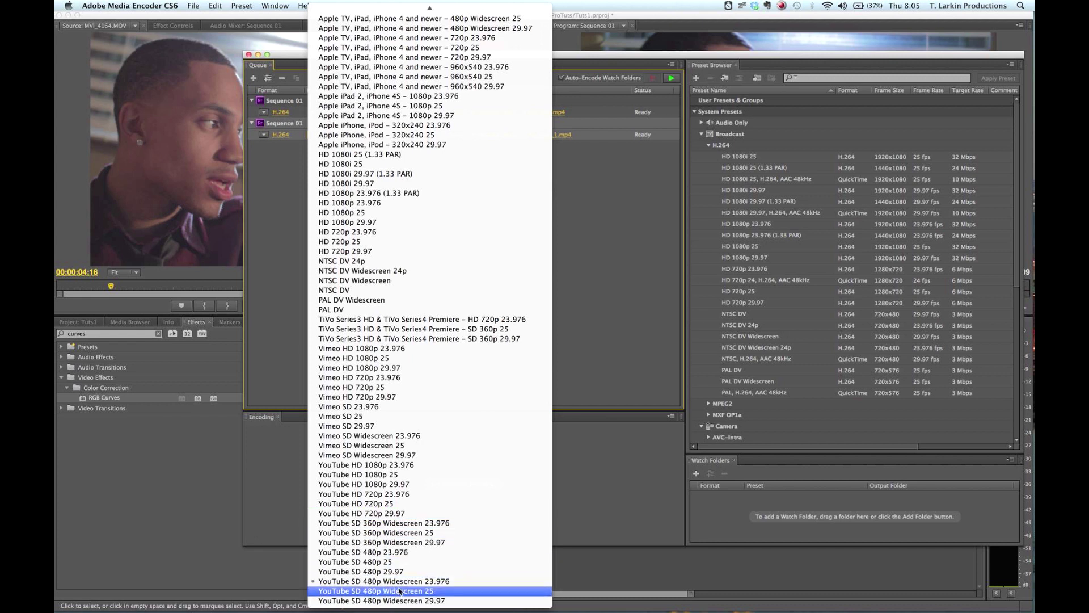
key("Up")
key("Up")
key("Up")
key("Up")
key("Up")
key("Up")
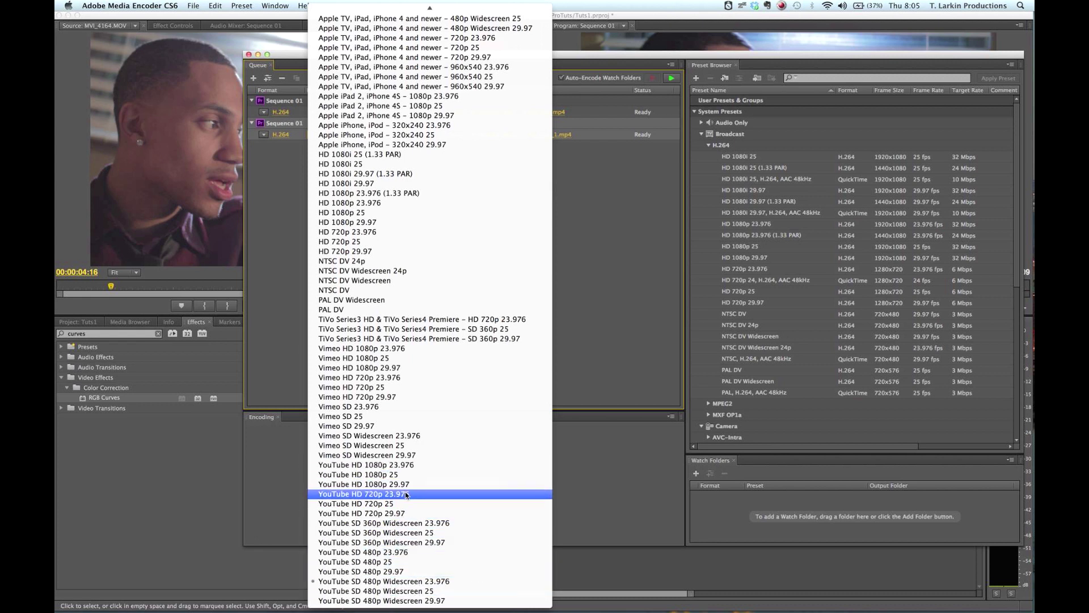
left_click(407, 495)
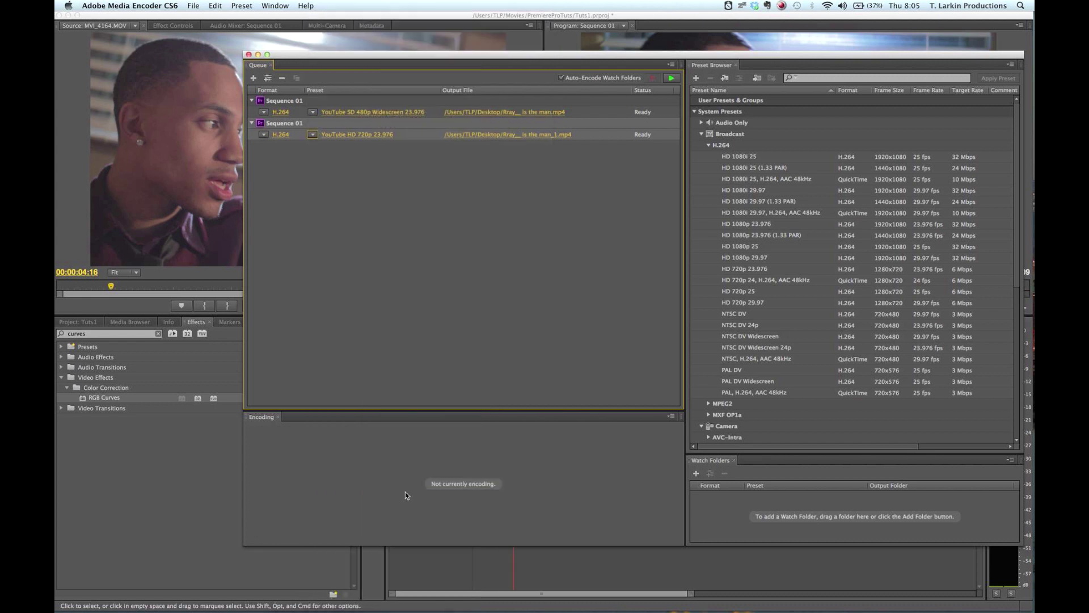
Start encoding both Sequence 01 items in the queue
left_click(287, 109)
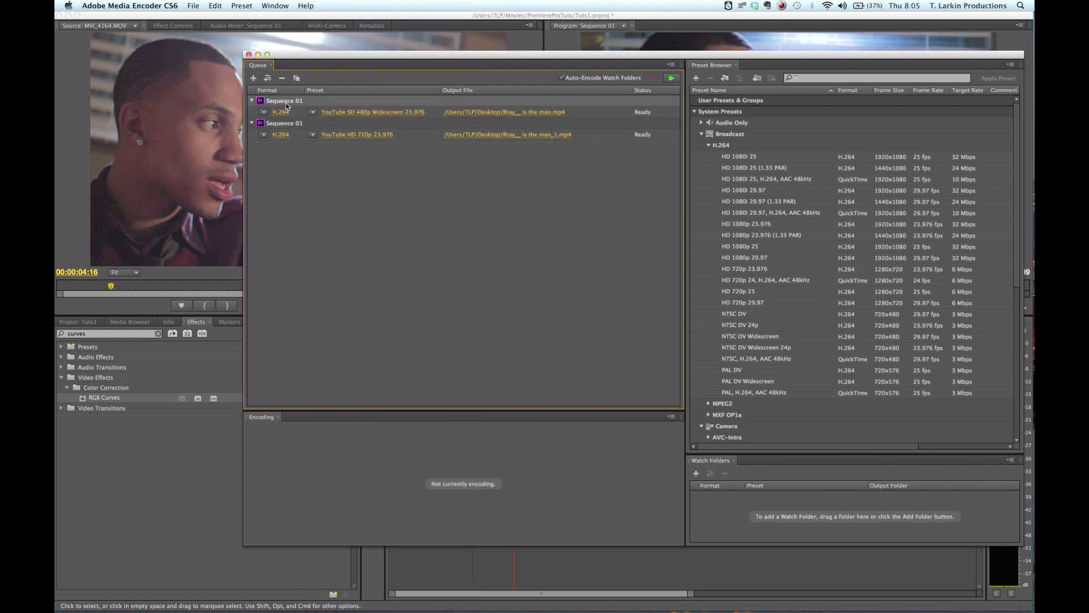
left_click(293, 123)
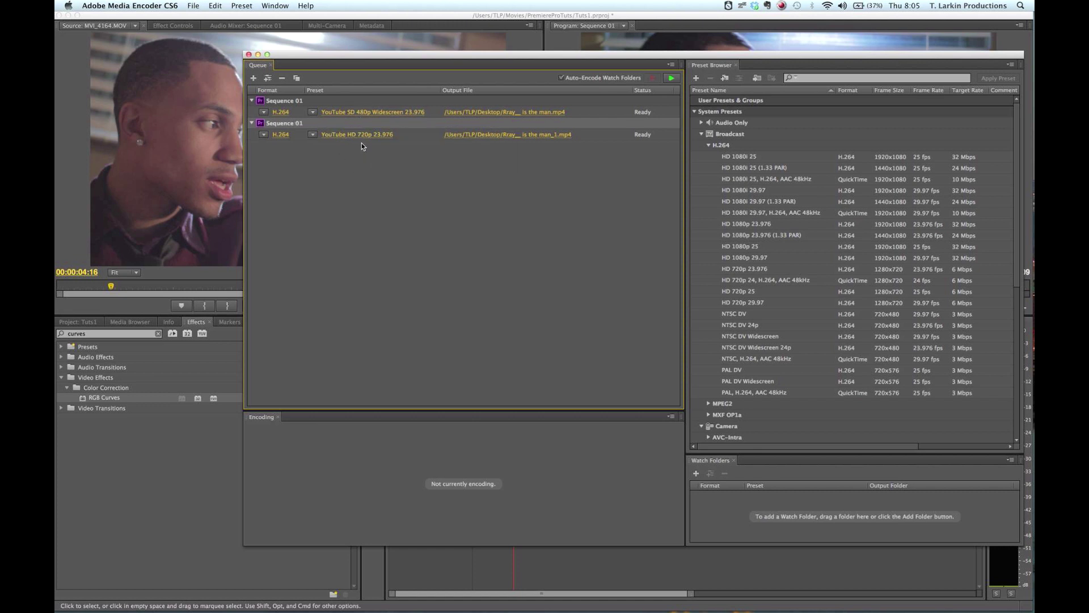
left_click(507, 168)
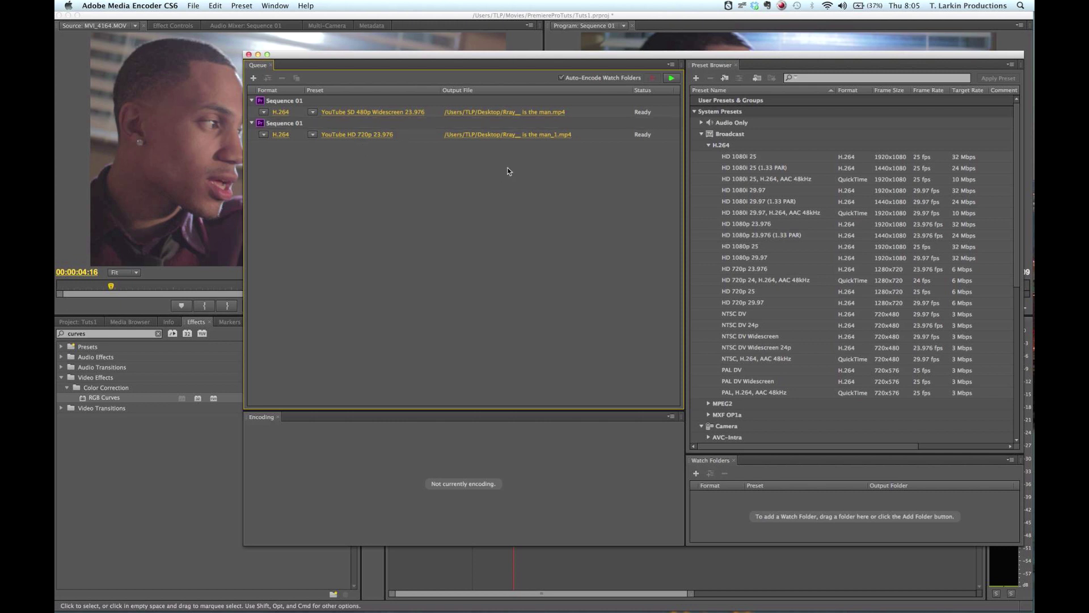
left_click(671, 78)
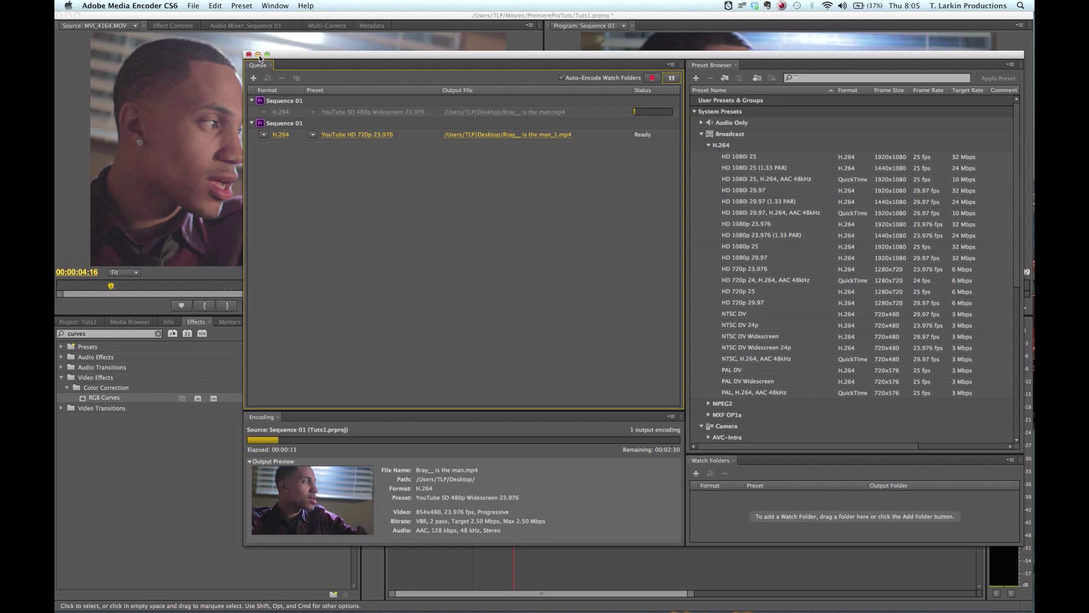
Minimize the Media Encoder window and switch back to Premiere Pro
left_click(258, 55)
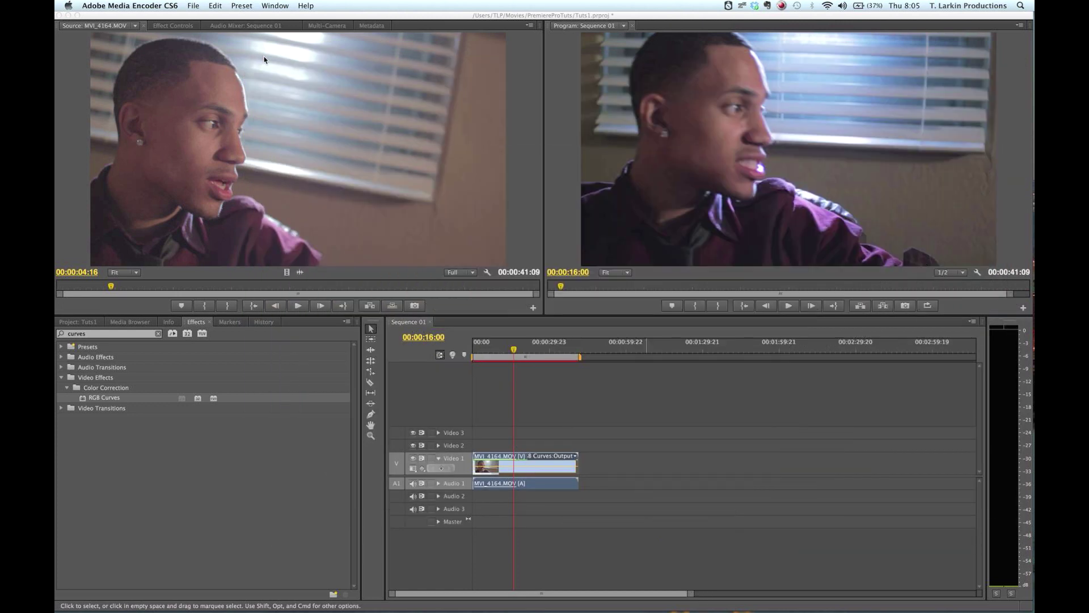
left_click(127, 6)
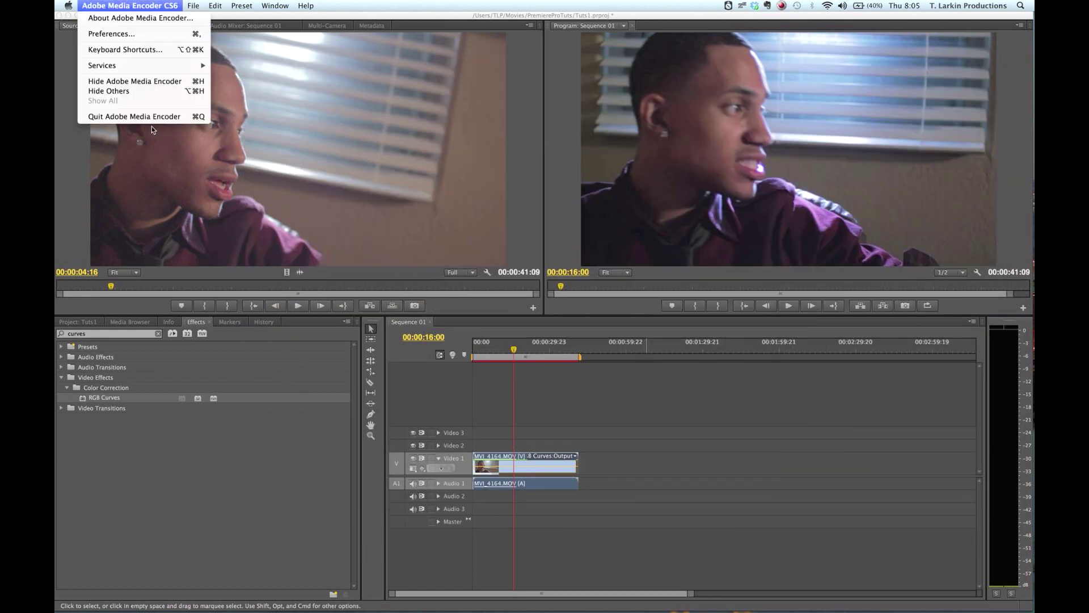
left_click(645, 418)
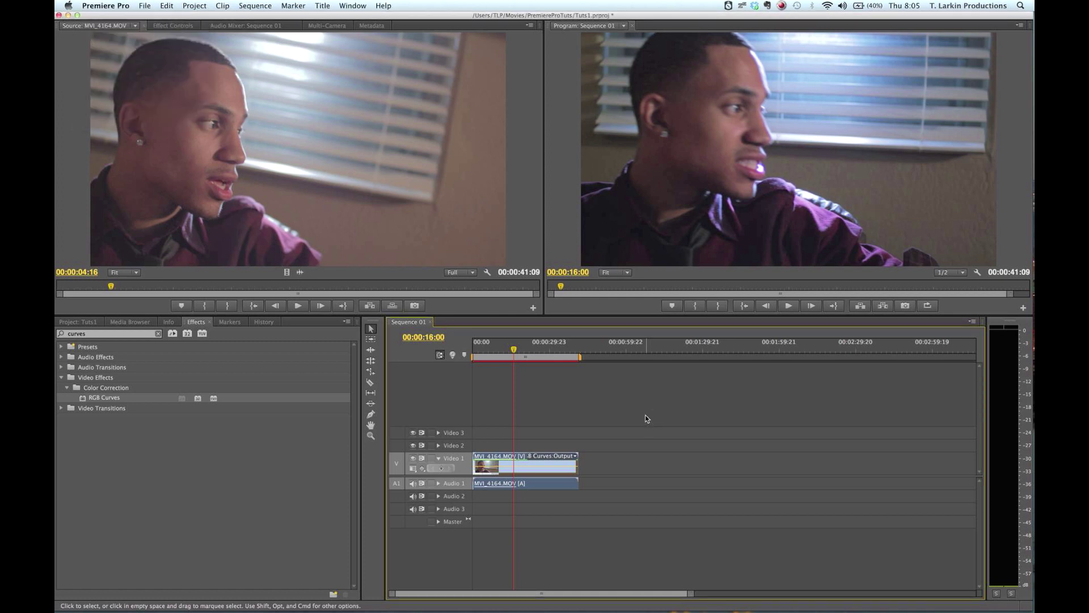
Move the playhead to 00:00:12:09 and display the Tuts1 project's media items
left_click(518, 348)
left_click_drag(518, 348, 504, 349)
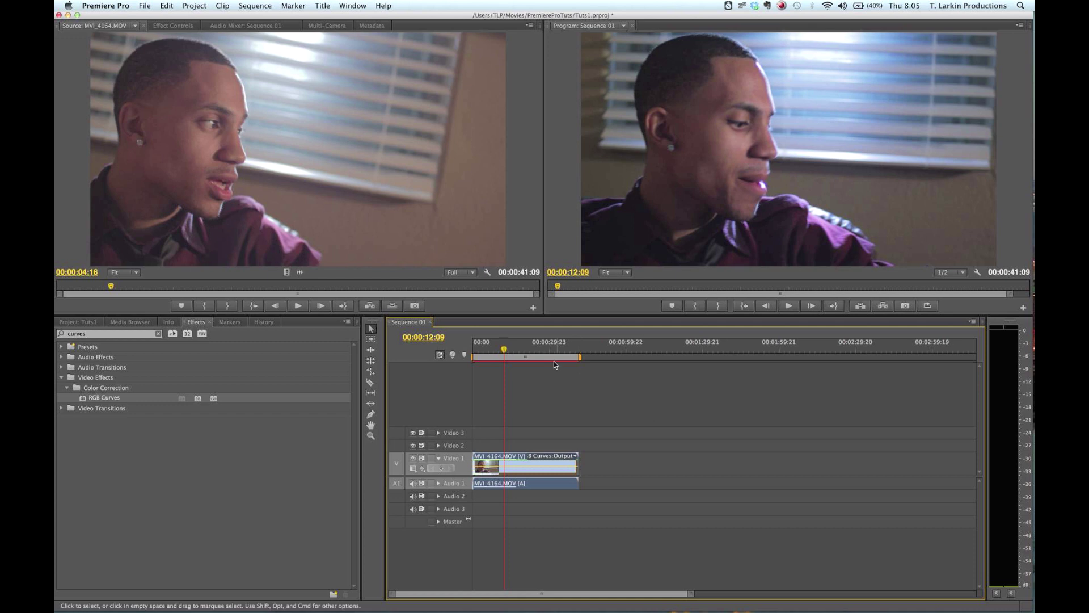
left_click(85, 322)
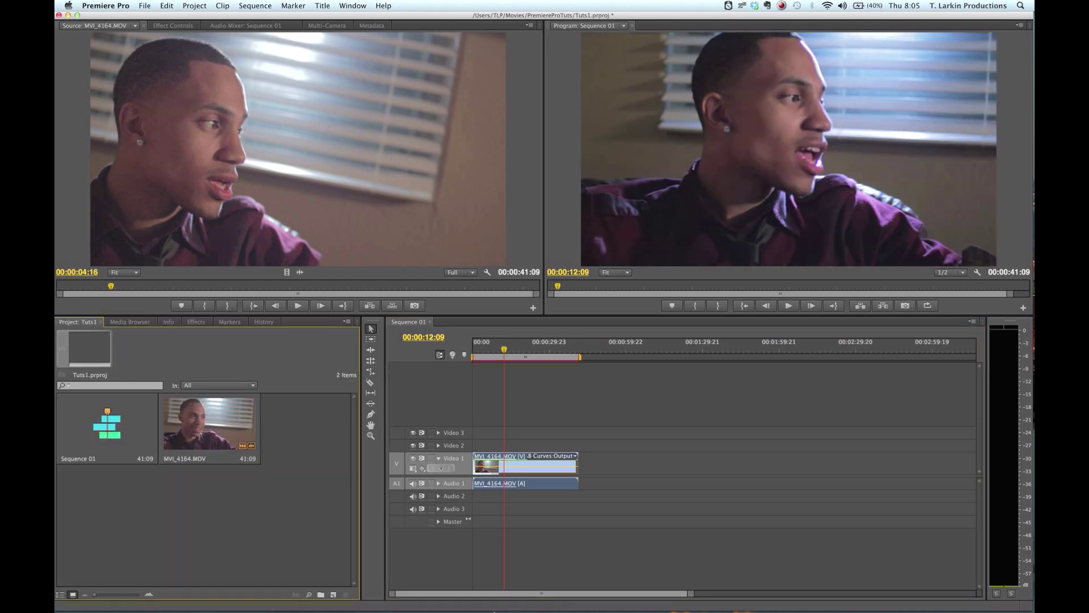
Switch to Adobe Media Encoder CS6 to check the progress of the running encode
mouse_move(573, 609)
left_click(690, 596)
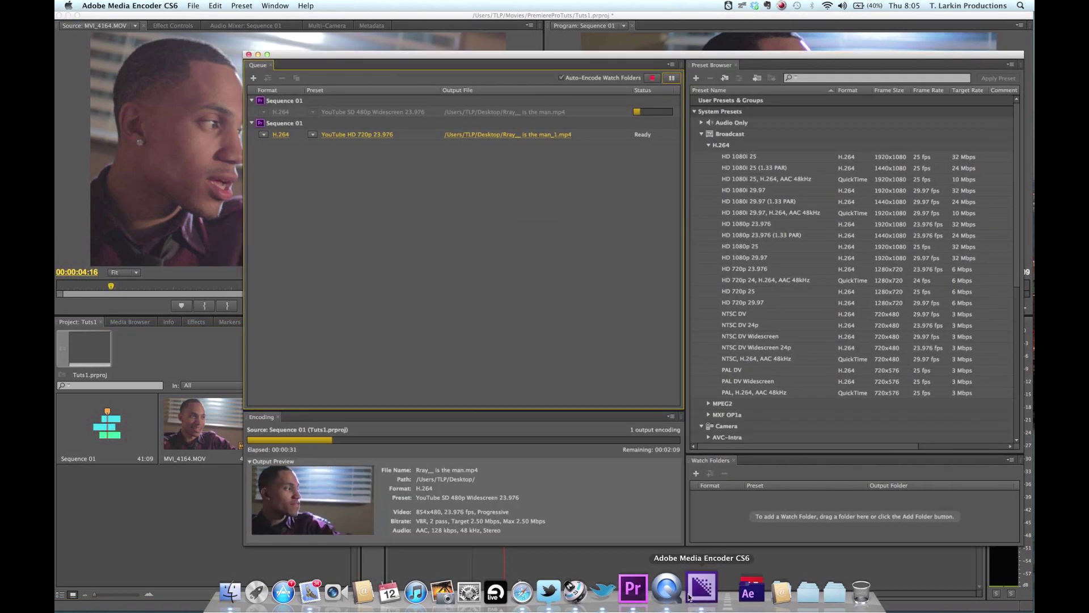
Switch back to Premiere Pro and move the Sequence 01 playhead to 00:00:12:05
left_click(164, 555)
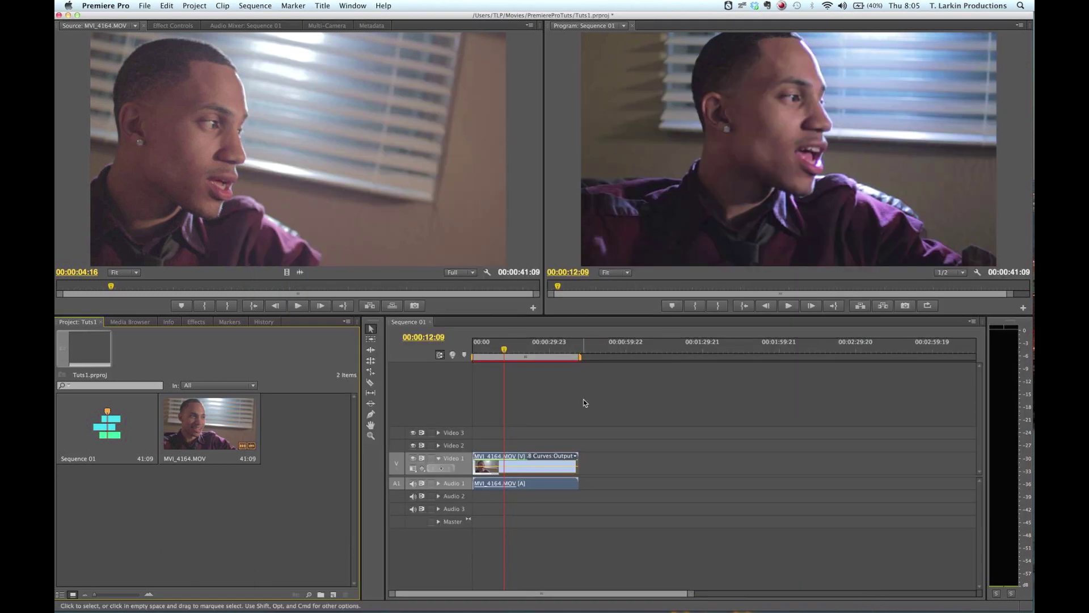
left_click(504, 350)
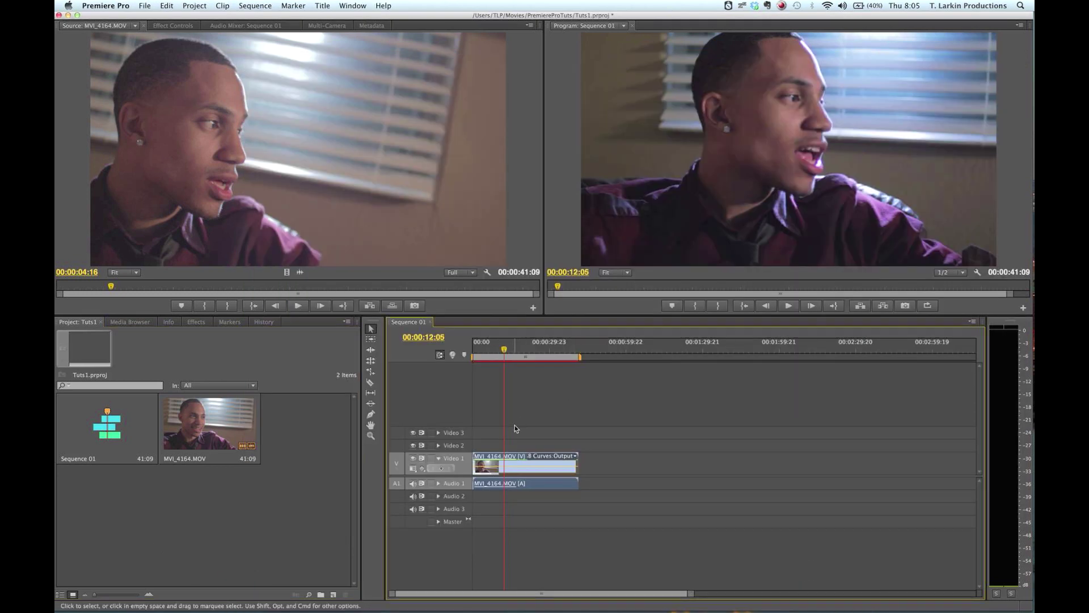
Duplicate Sequence 01 in the project and open Sequence 01 Copy in the timeline
left_click(106, 416)
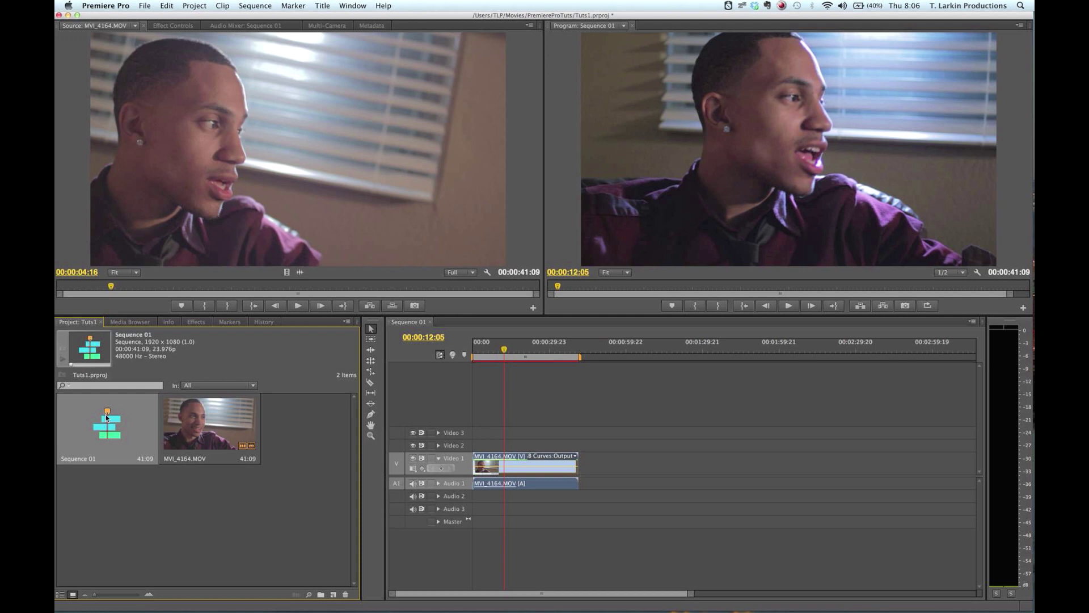
right_click(111, 431)
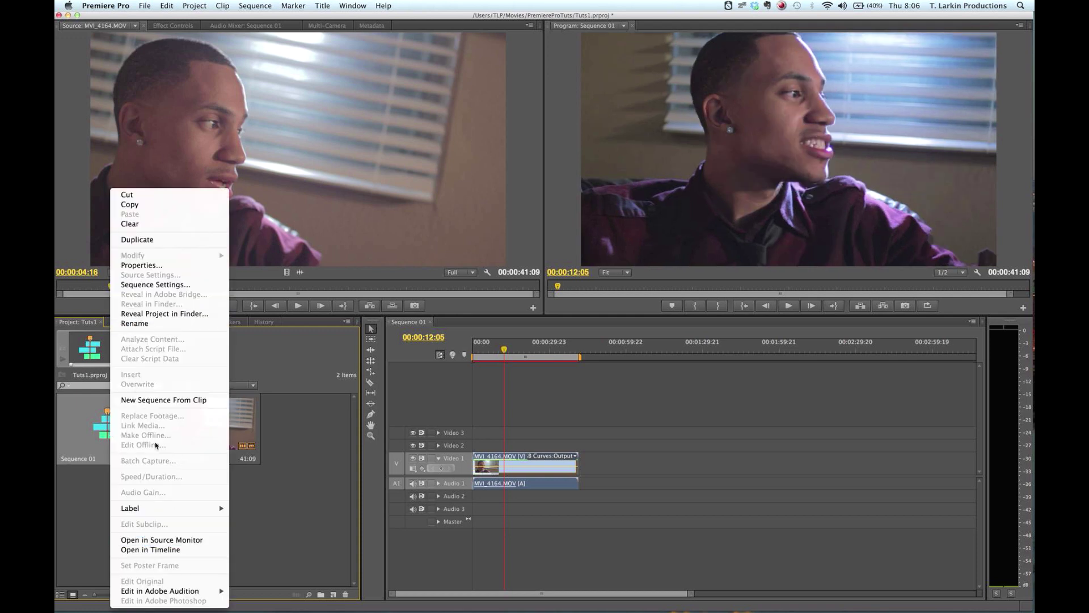
left_click(142, 239)
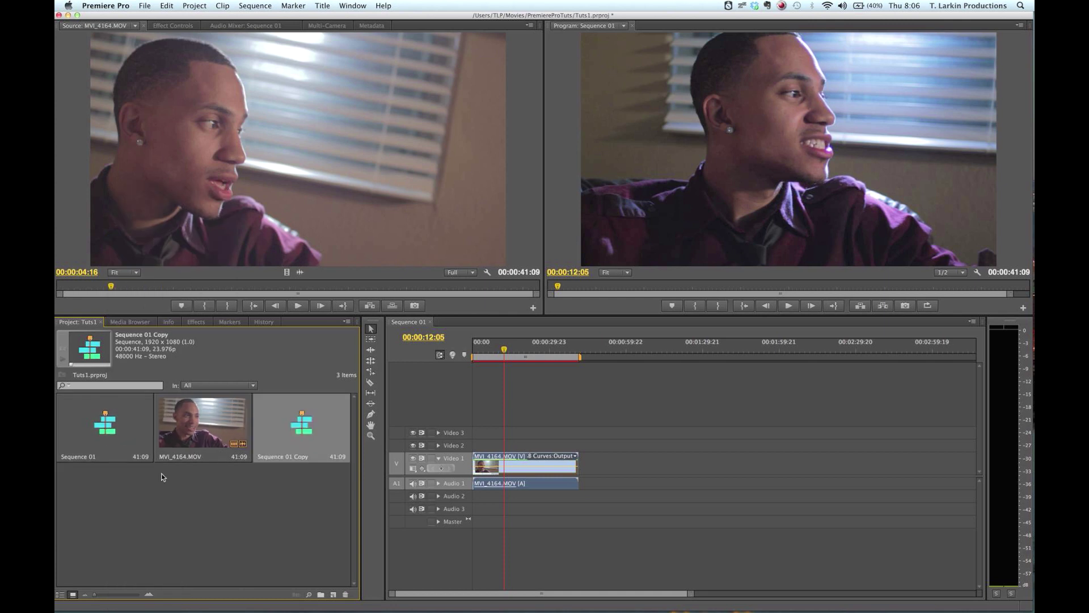
double_click(307, 431)
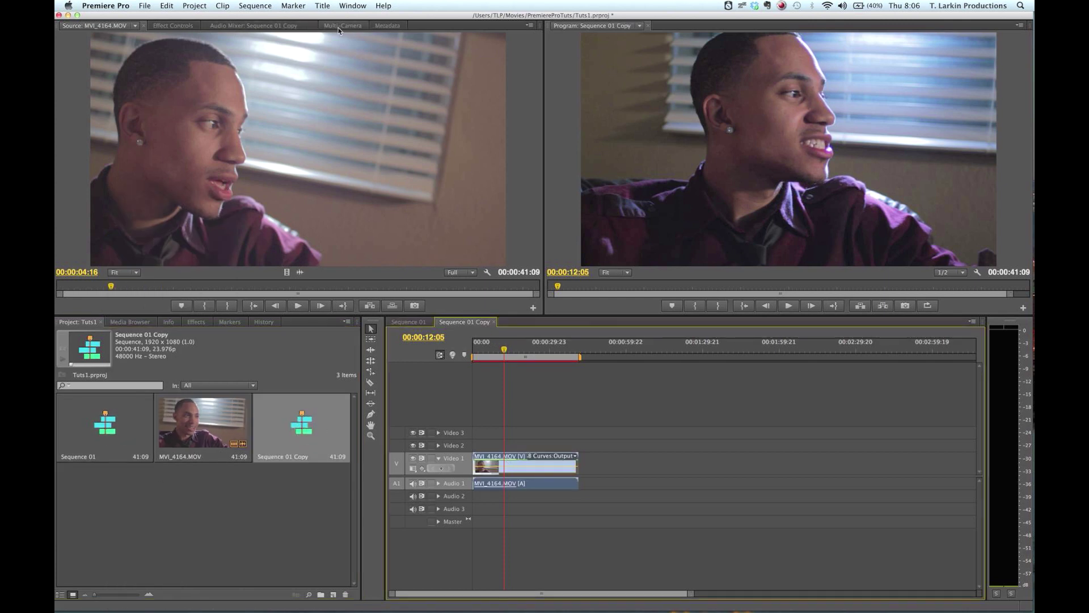
Display the RGB Curves settings applied to the MVI_4164.MOV clip in Sequence 01 Copy
left_click(187, 25)
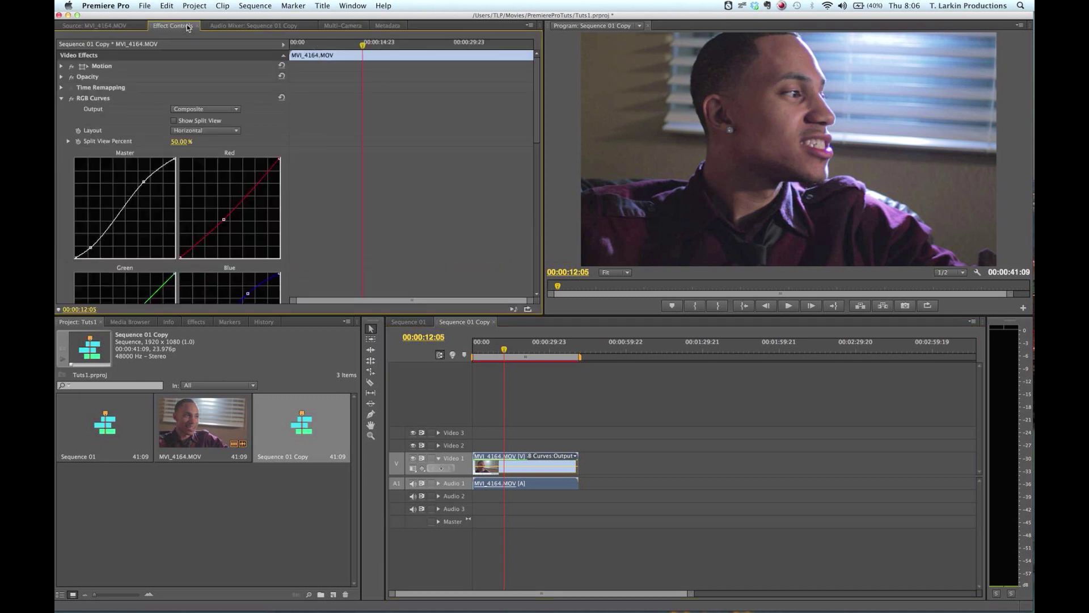
scroll(332, 175, "down", 5)
scroll(332, 175, "up", 3)
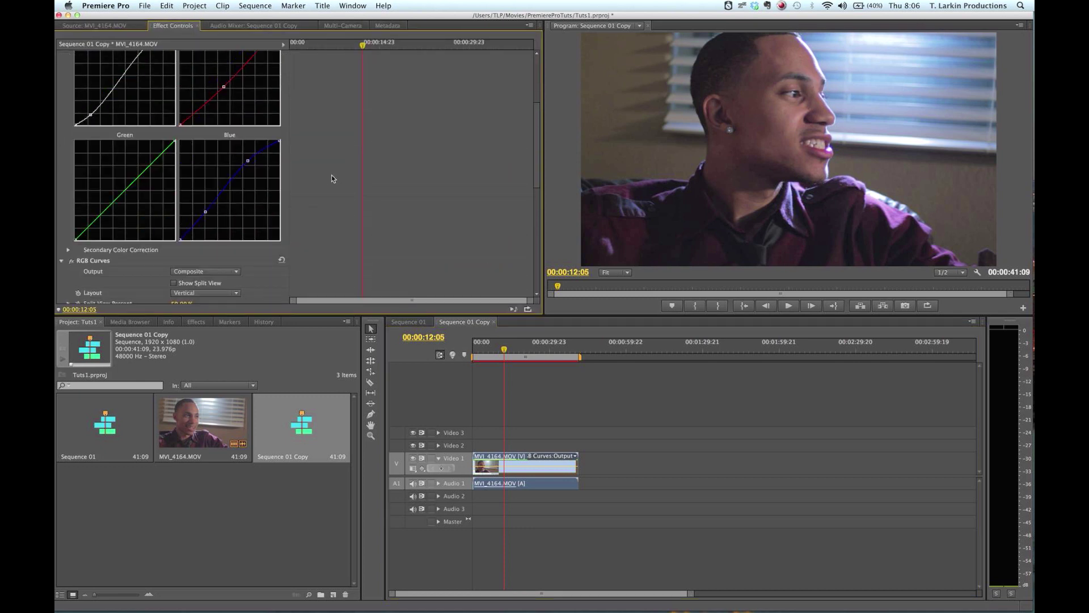
Check the encoding progress in Adobe Media Encoder CS6 and return to Premiere Pro
left_click(699, 590)
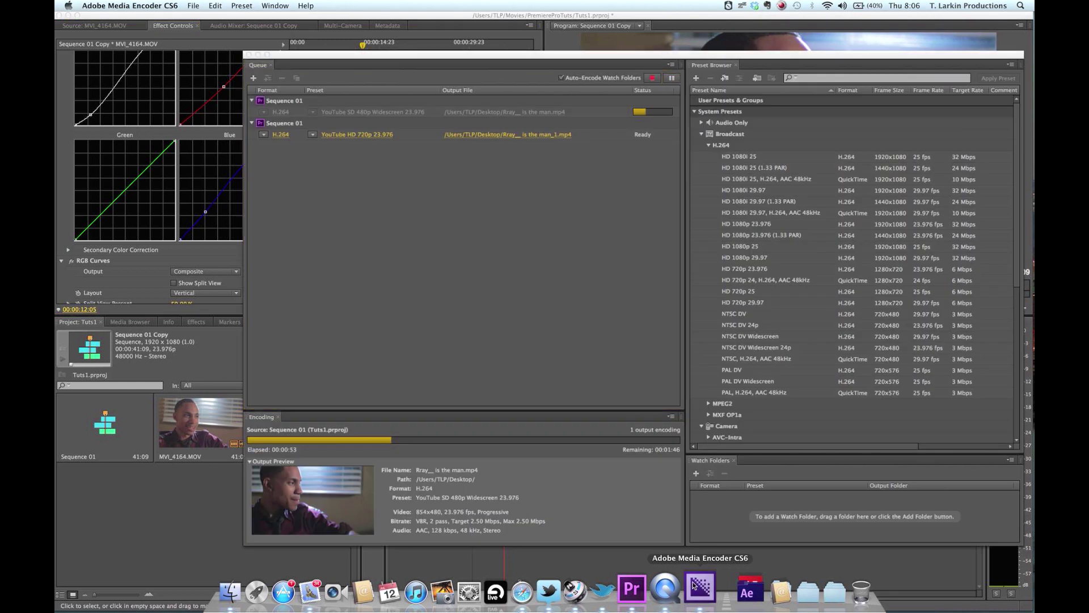
left_click(123, 271)
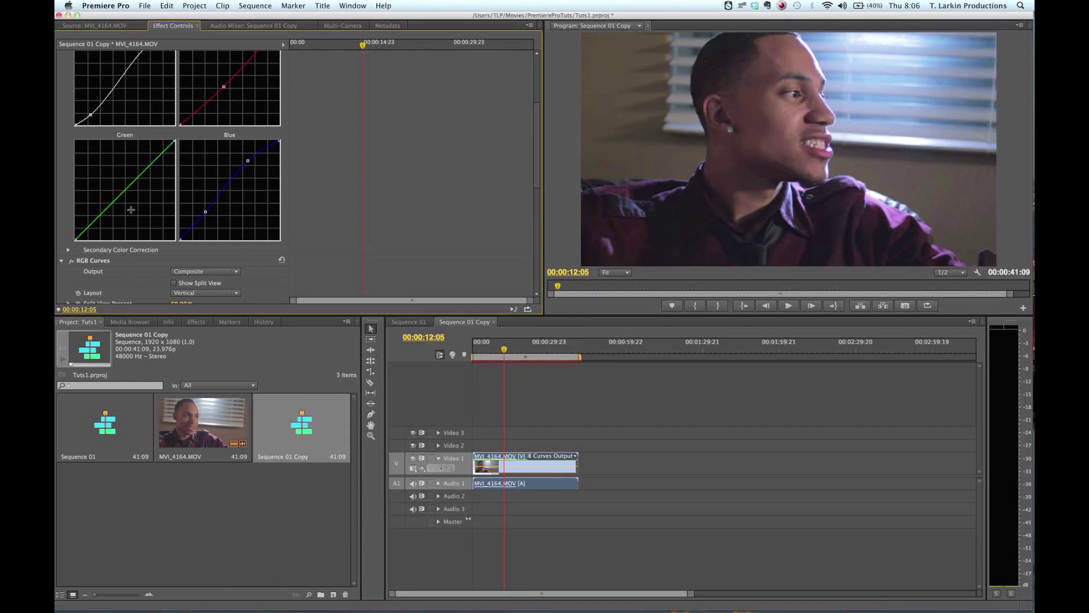
Shape the Green curve into an S with raised highlights and lowered shadows, and nudge the Blue curve's shadow point
left_click_drag(135, 171, 136, 173)
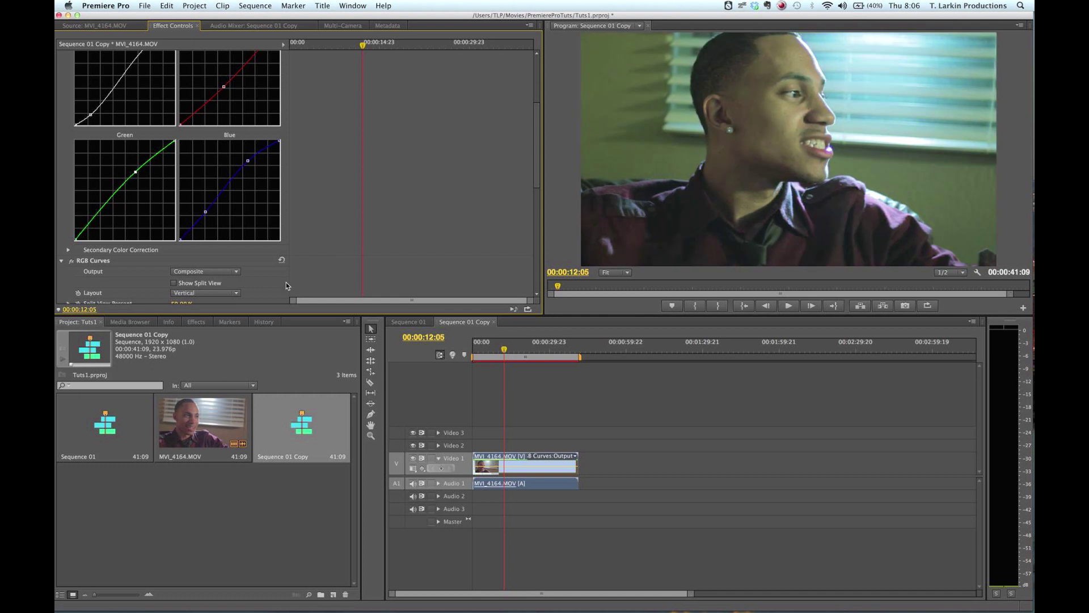
left_click_drag(105, 208, 105, 213)
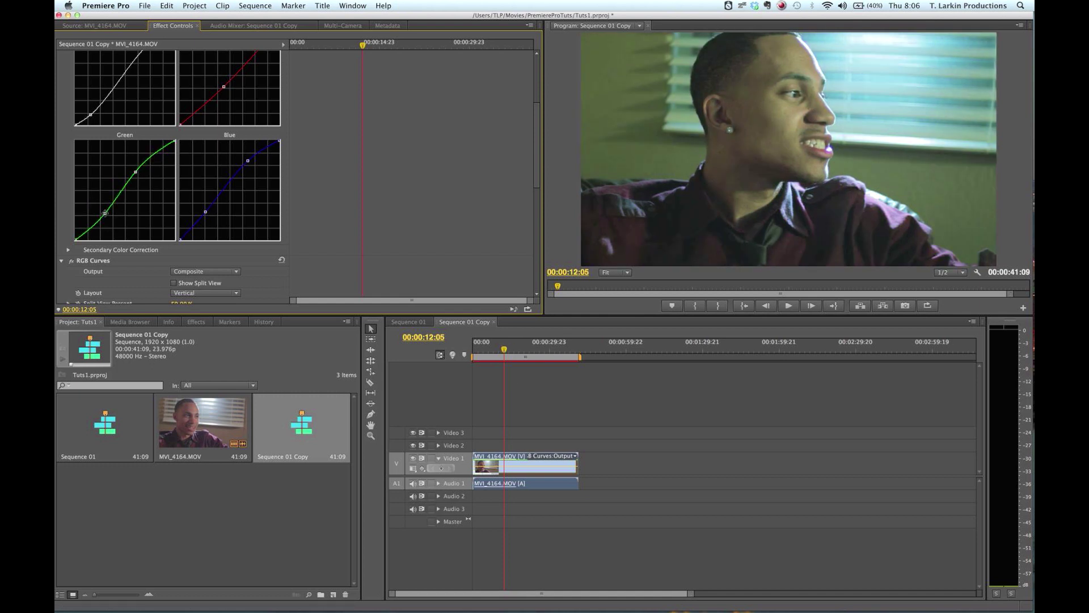
left_click(206, 212)
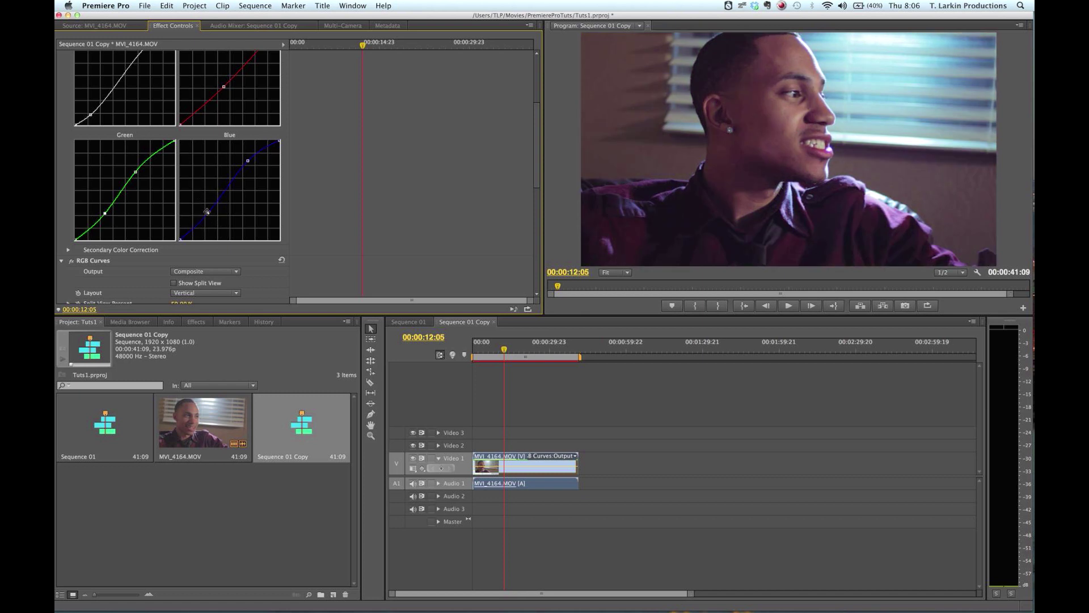
Shift the shadow point of the Master curve slightly to darken the clip's shadows
scroll(248, 219, "up", 3)
left_click(90, 165)
left_click_drag(91, 165, 94, 168)
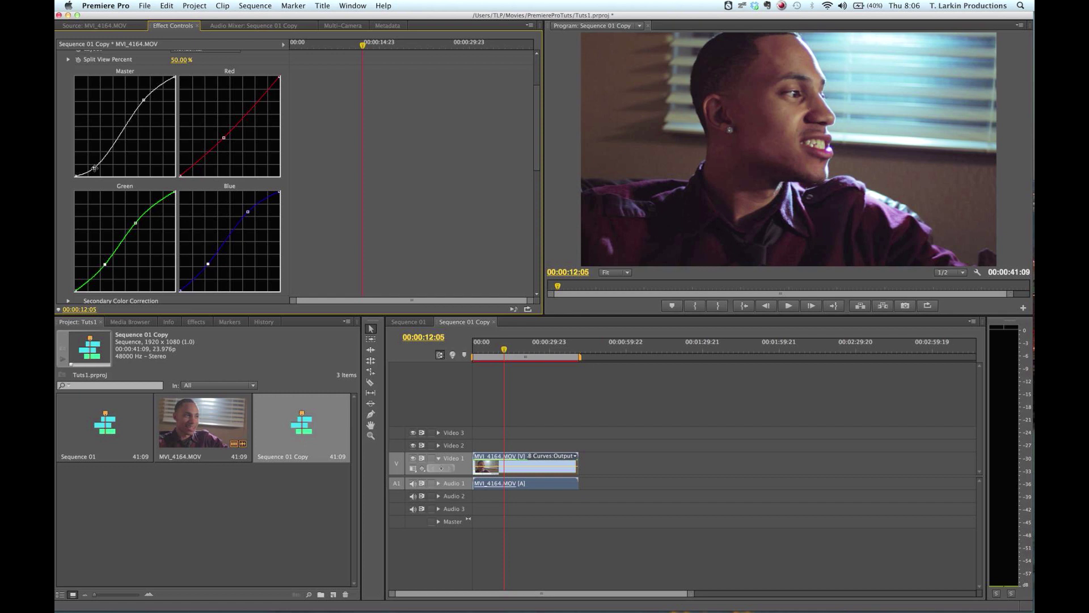